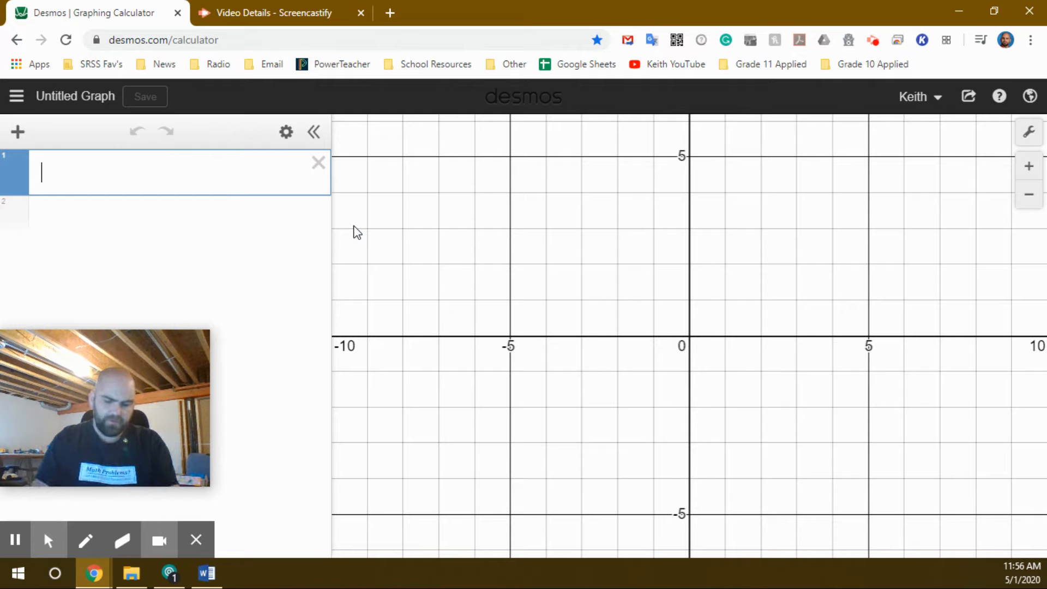
Enter the inequality y < 2x + 3 in the first expression line and mark its two intercept points.
{"action": "type", "text": "y"}
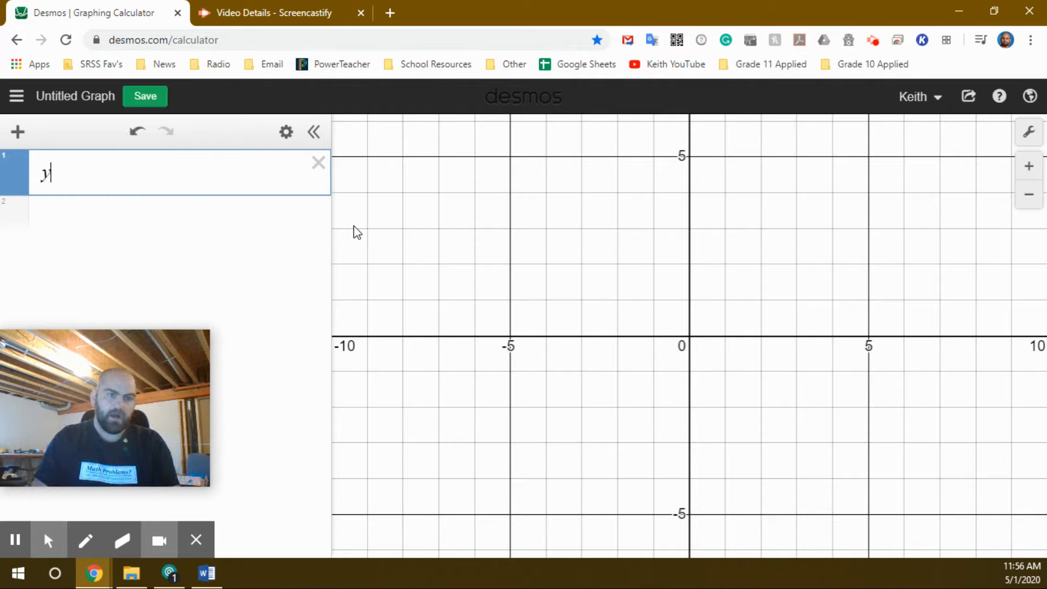
{"action": "type", "text": "<"}
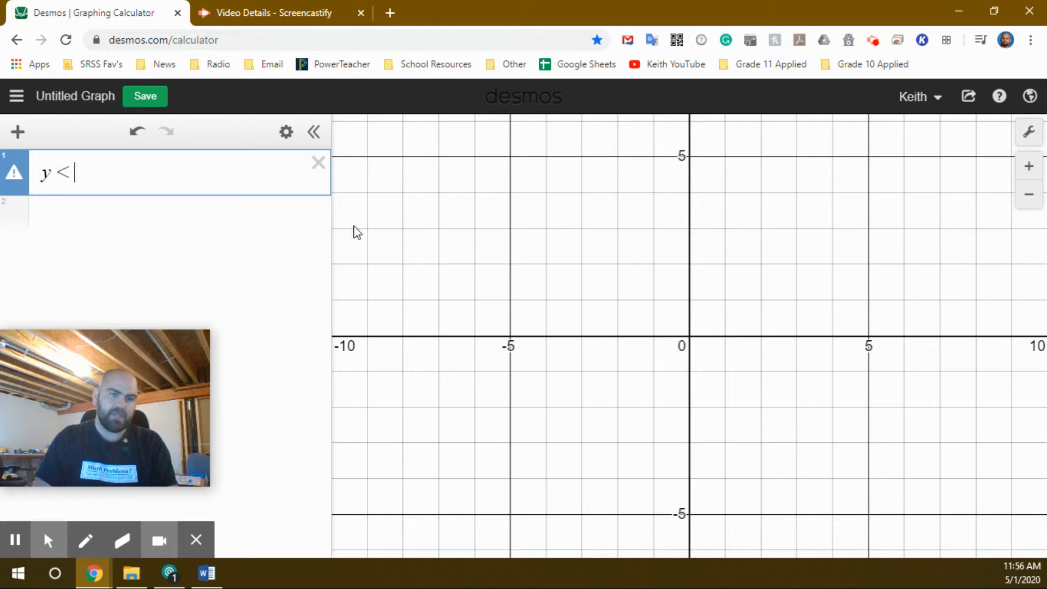
{"action": "left_click", "coordinate": [355, 227]}
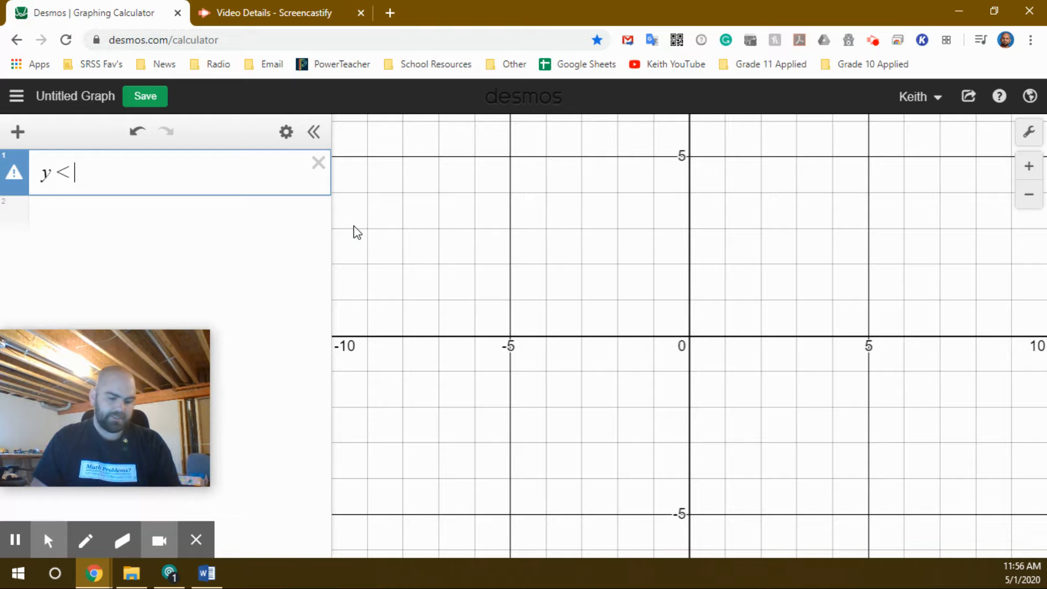
{"action": "type", "text": "2x + "}
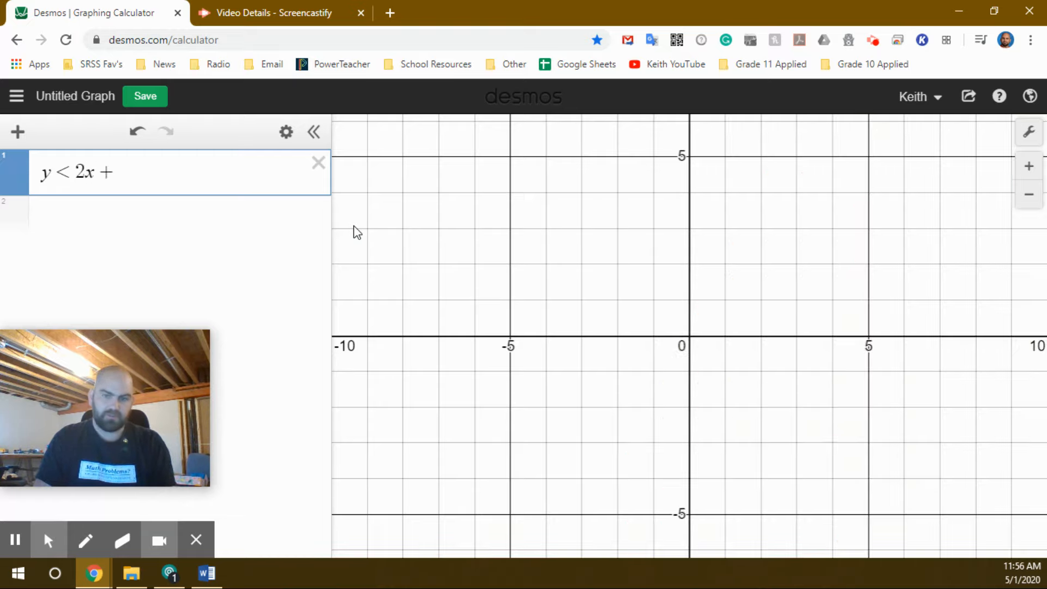
{"action": "type", "text": "3"}
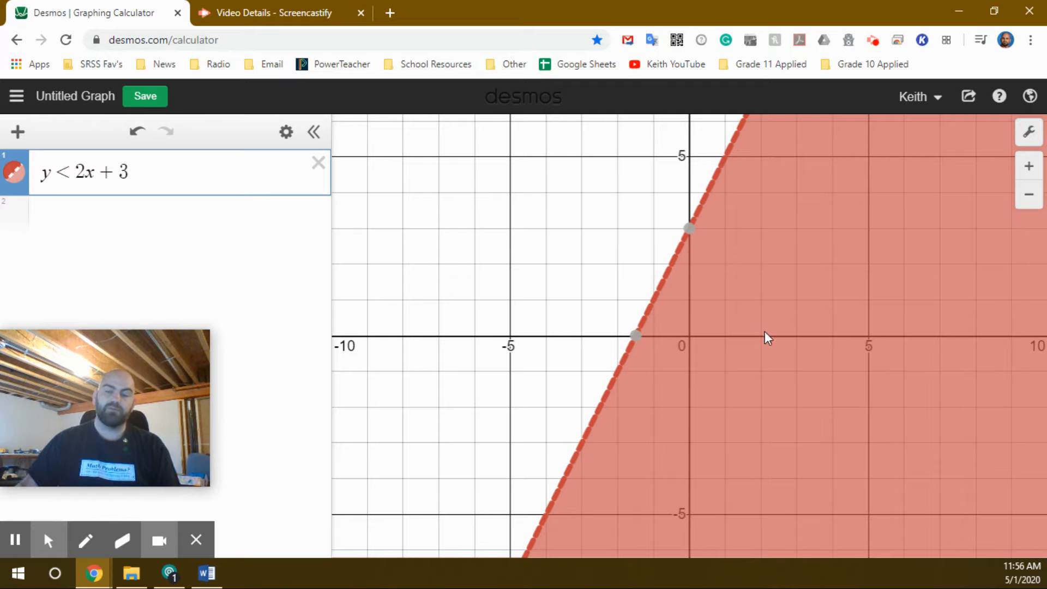
{"action": "left_click", "coordinate": [688, 229]}
{"action": "left_click", "coordinate": [636, 336]}
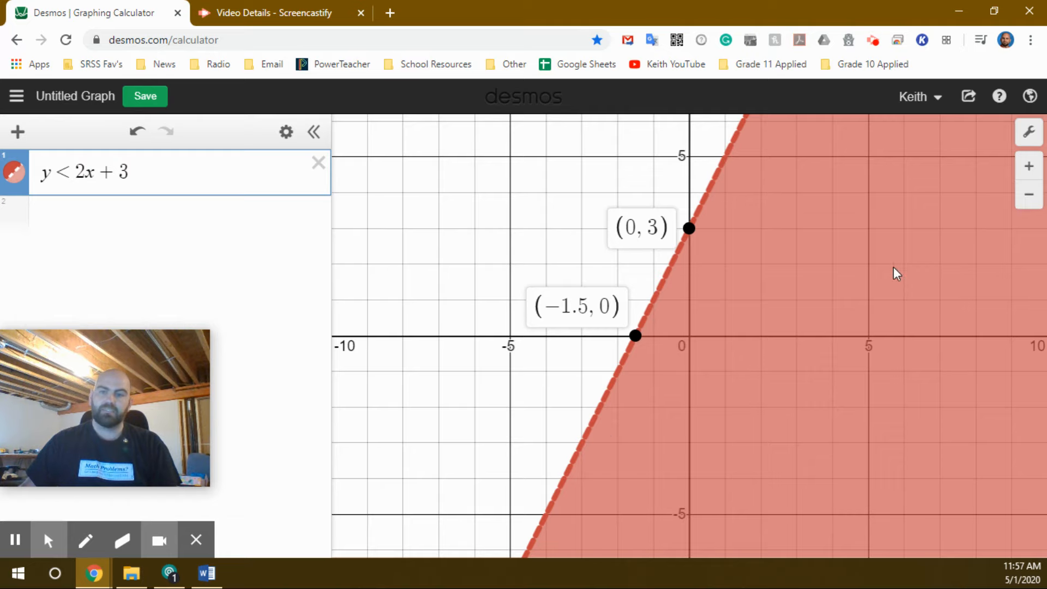
Turn off Projector Mode in the graph settings.
{"action": "left_click", "coordinate": [1029, 132]}
{"action": "left_click", "coordinate": [912, 162]}
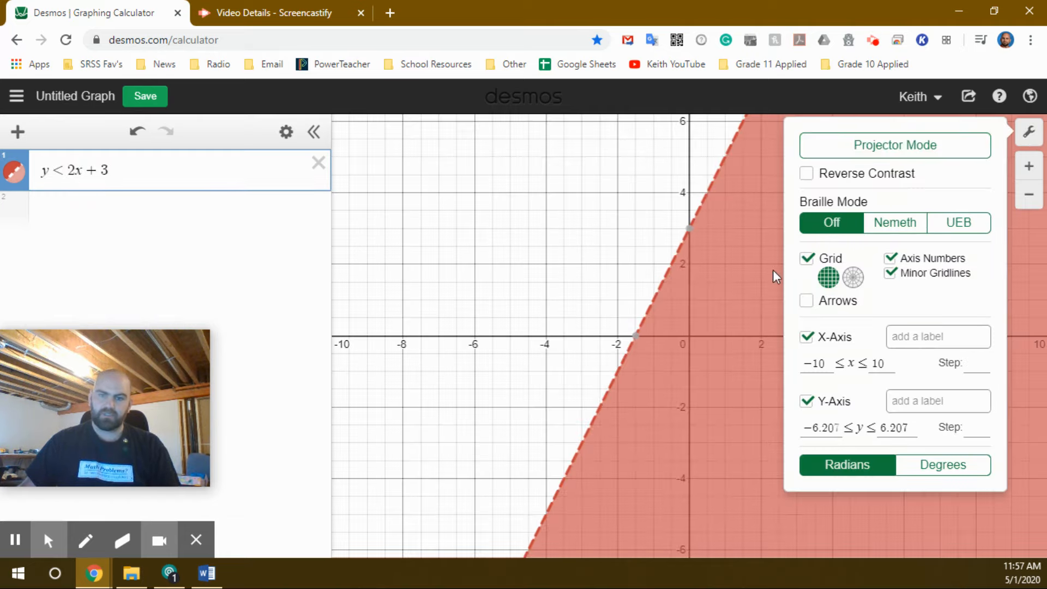
{"action": "left_click", "coordinate": [754, 260]}
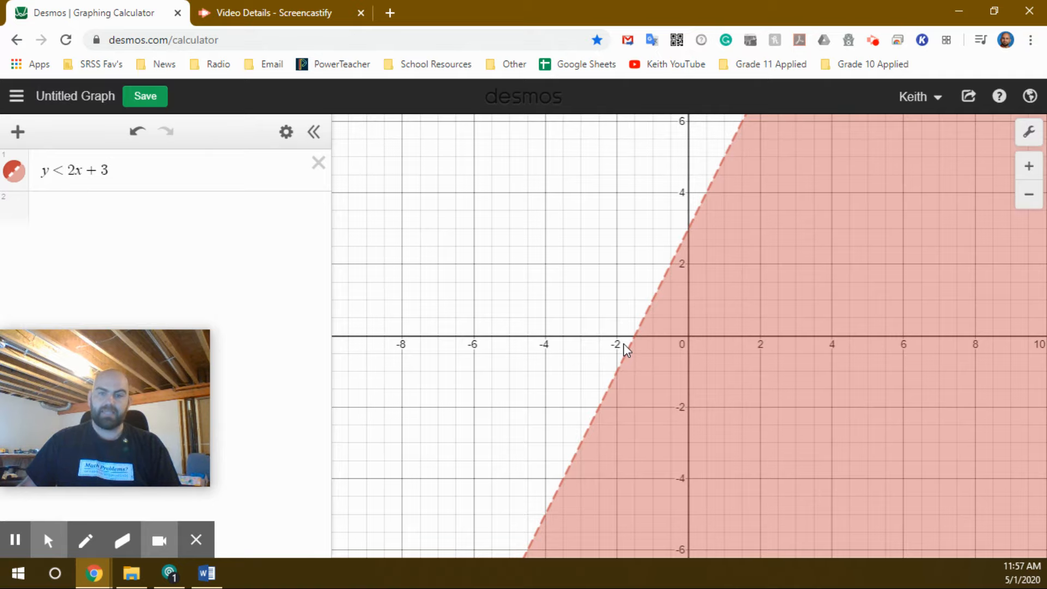
Hide the first inequality and enter y ≥ 4/5x − 2/3 as a second expression.
{"action": "left_click", "coordinate": [15, 173]}
{"action": "left_click", "coordinate": [99, 209]}
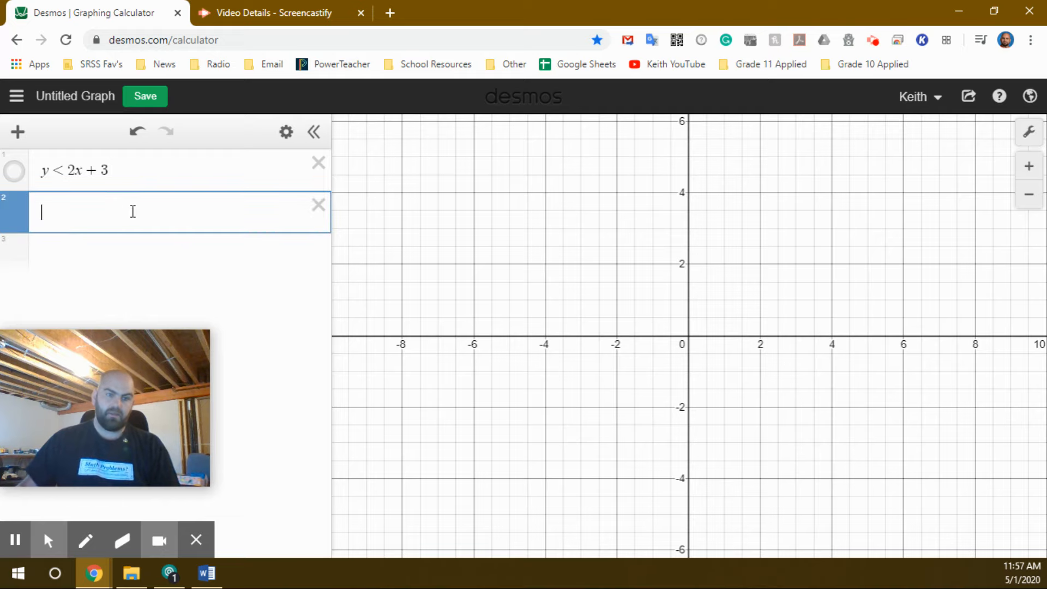
{"action": "type", "text": "y "}
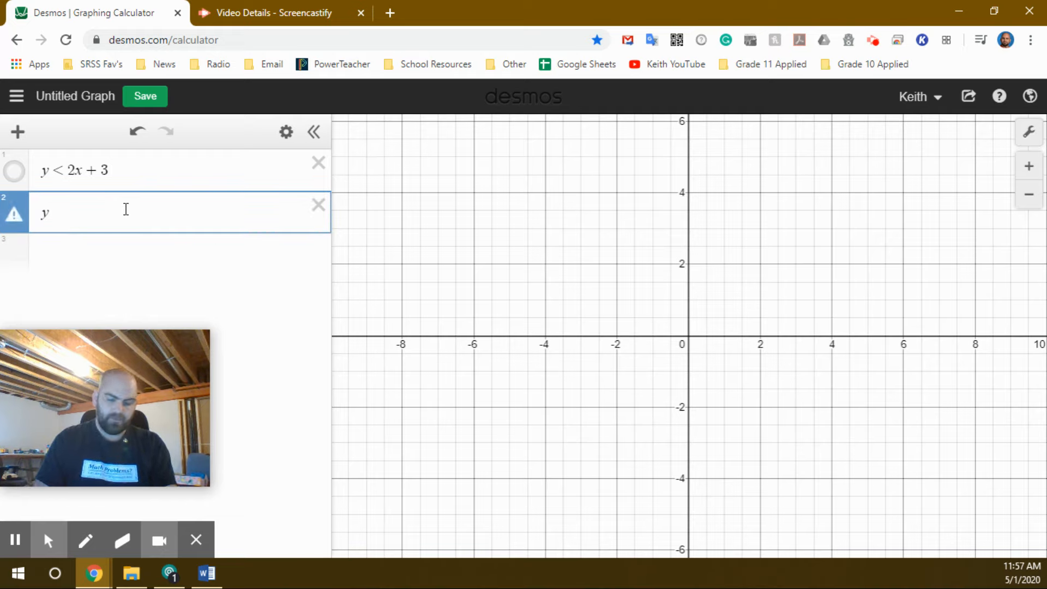
{"action": "type", "text": ">"}
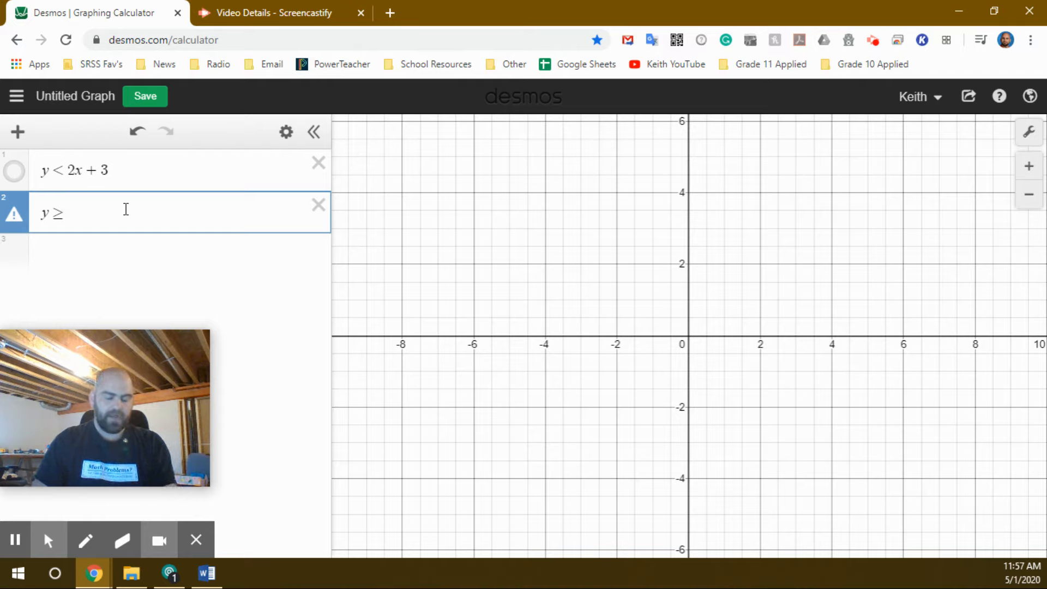
{"action": "type", "text": "4"}
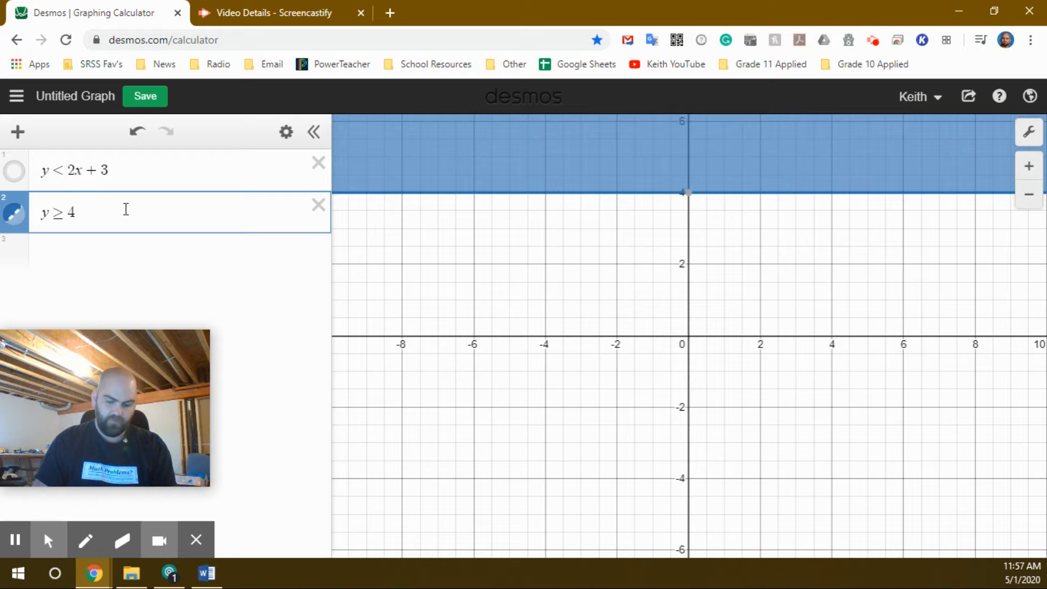
{"action": "type", "text": "/"}
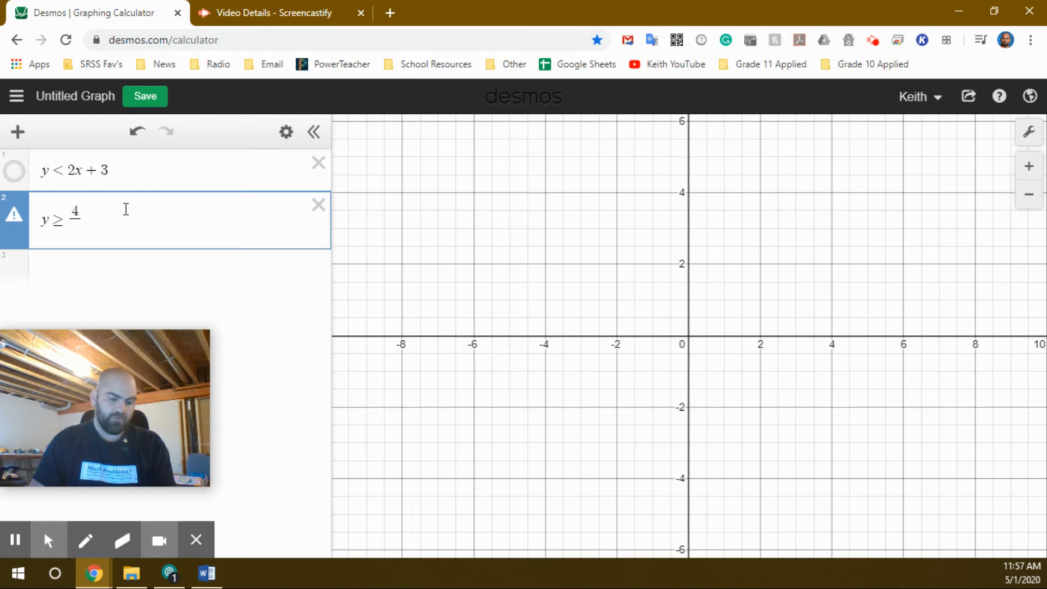
{"action": "type", "text": "5x"}
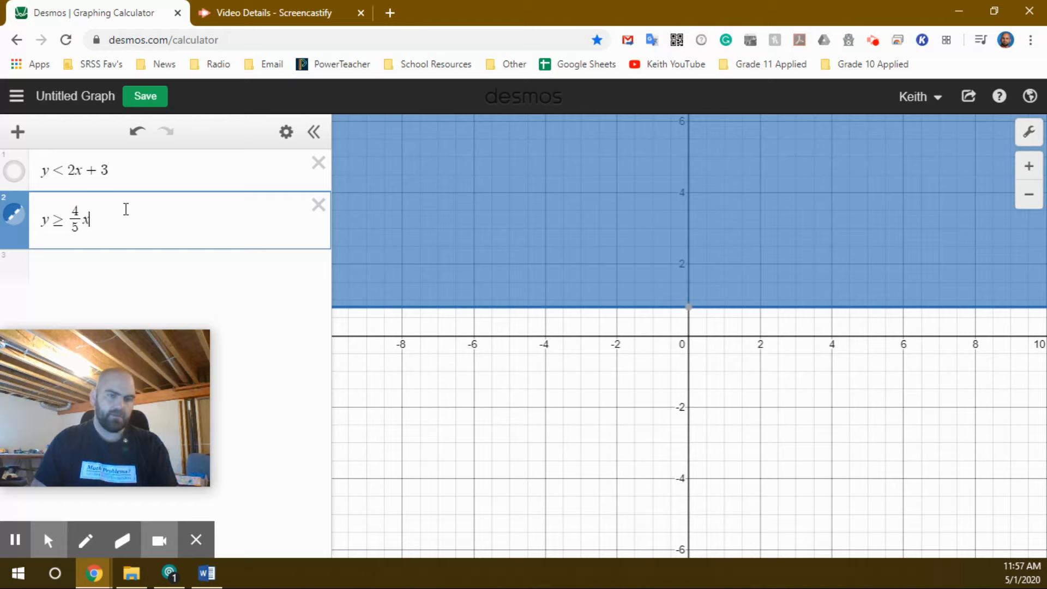
{"action": "key", "text": "Right"}
{"action": "type", "text": "x"}
{"action": "type", "text": "-"}
{"action": "type", "text": "2/3"}
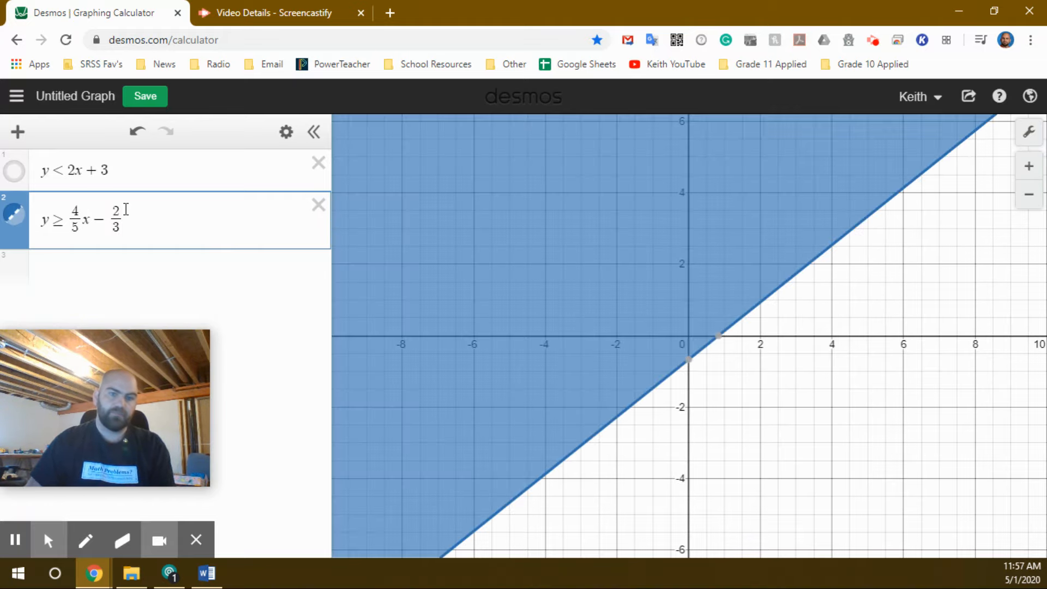
Mark the y- and x-intercepts of the second boundary line.
{"action": "left_click", "coordinate": [690, 361]}
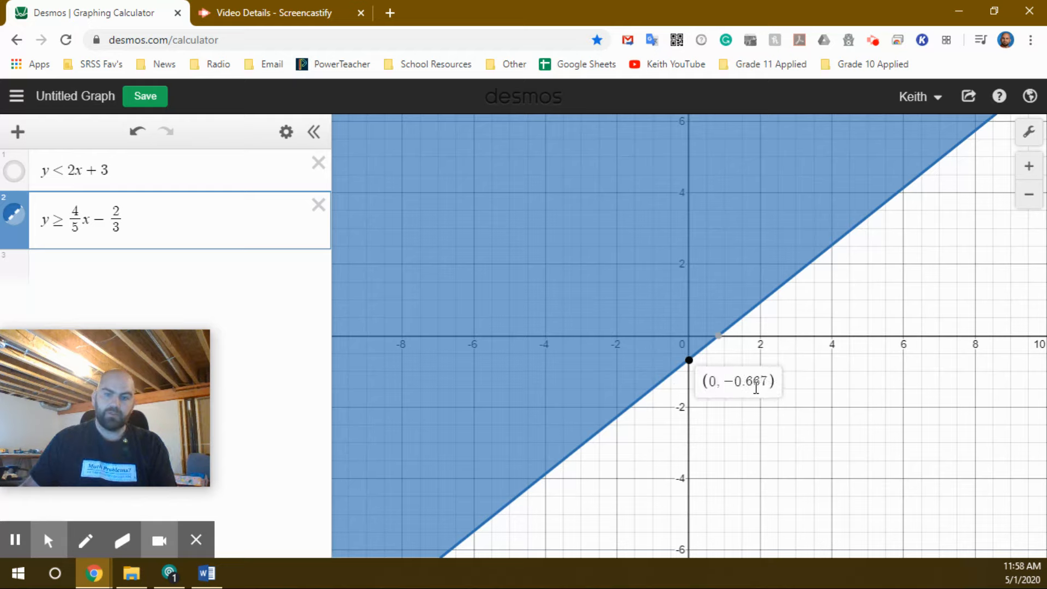
{"action": "left_click", "coordinate": [718, 338]}
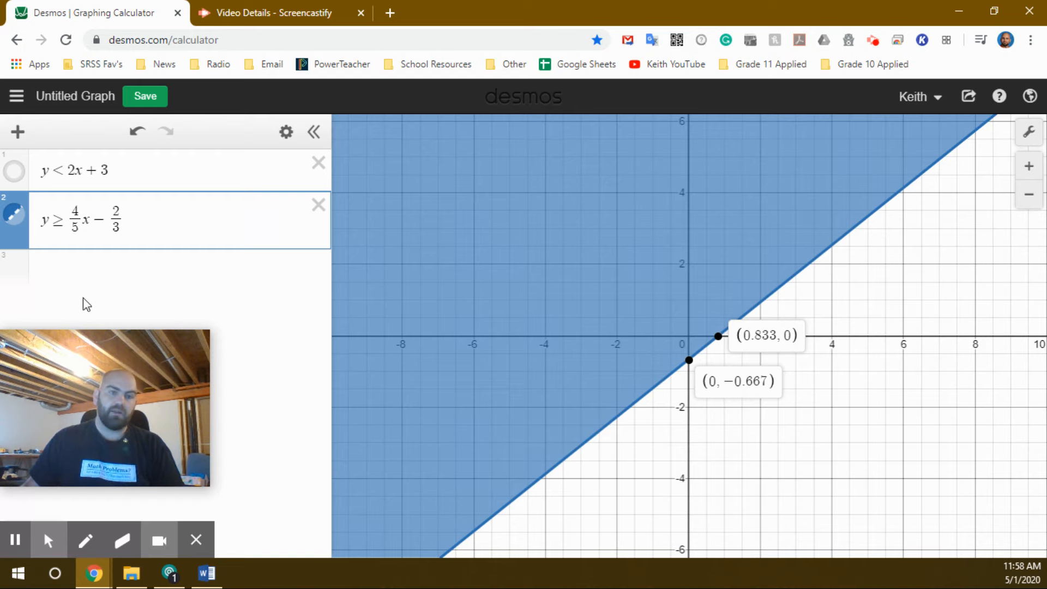
{"action": "left_click", "coordinate": [358, 355]}
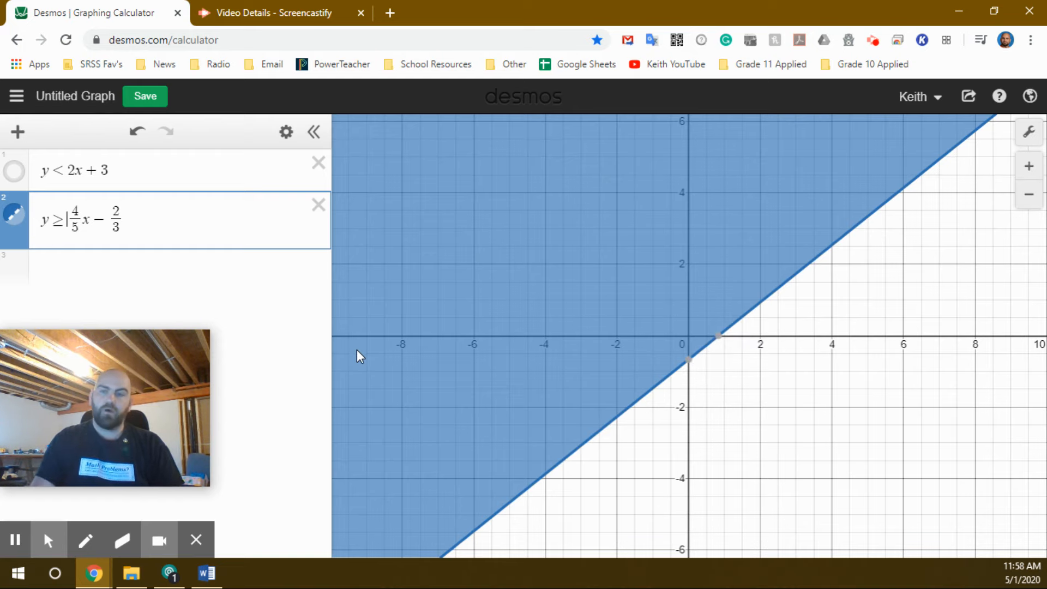
{"action": "key", "text": "BackSpace"}
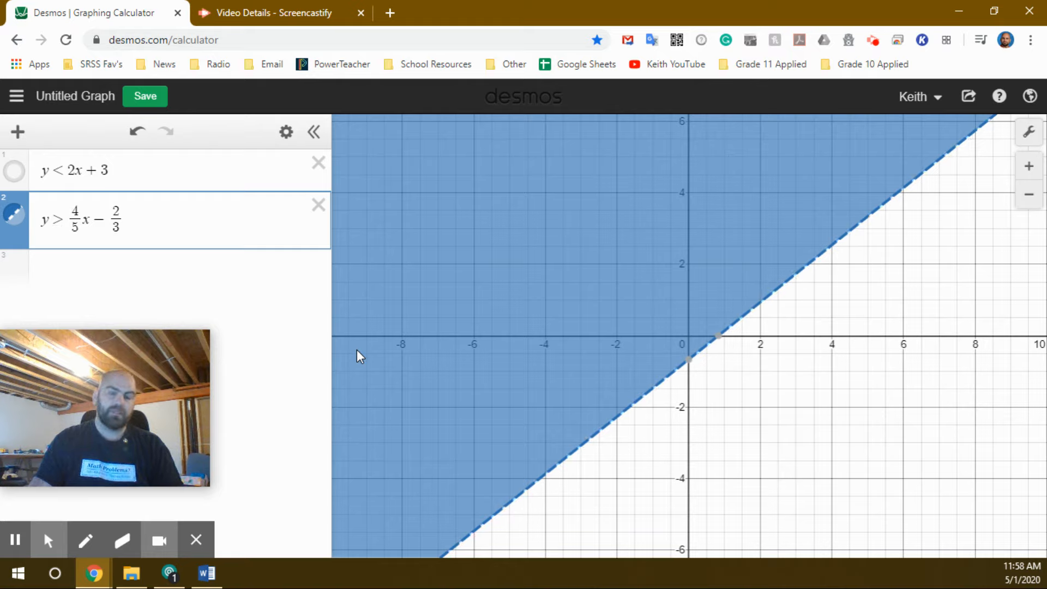
{"action": "left_click", "coordinate": [358, 350]}
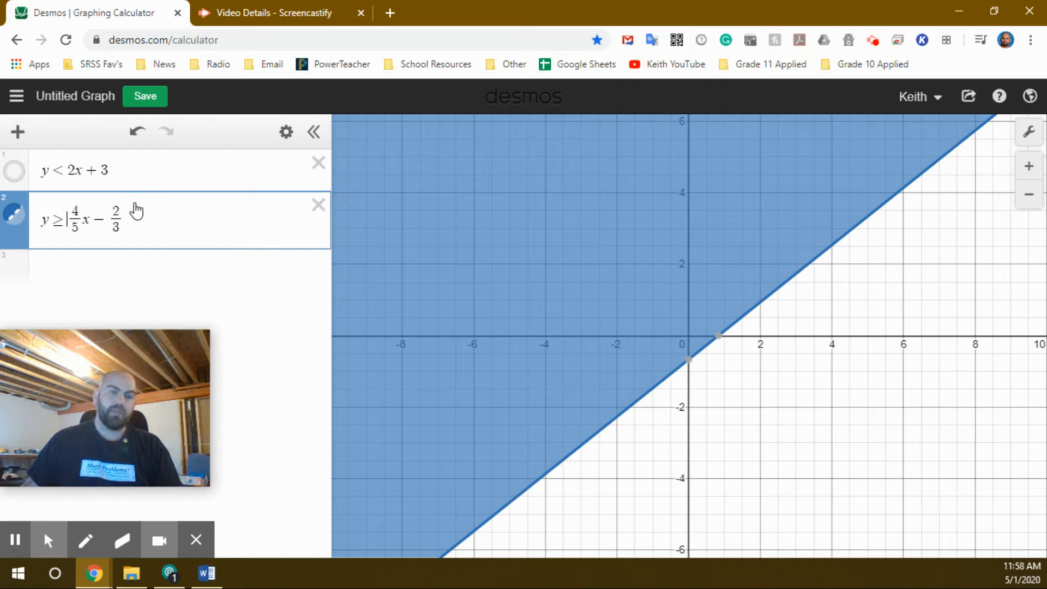
Show the first inequality again and mark both lines' intercepts and their intersection point.
{"action": "left_click", "coordinate": [16, 173]}
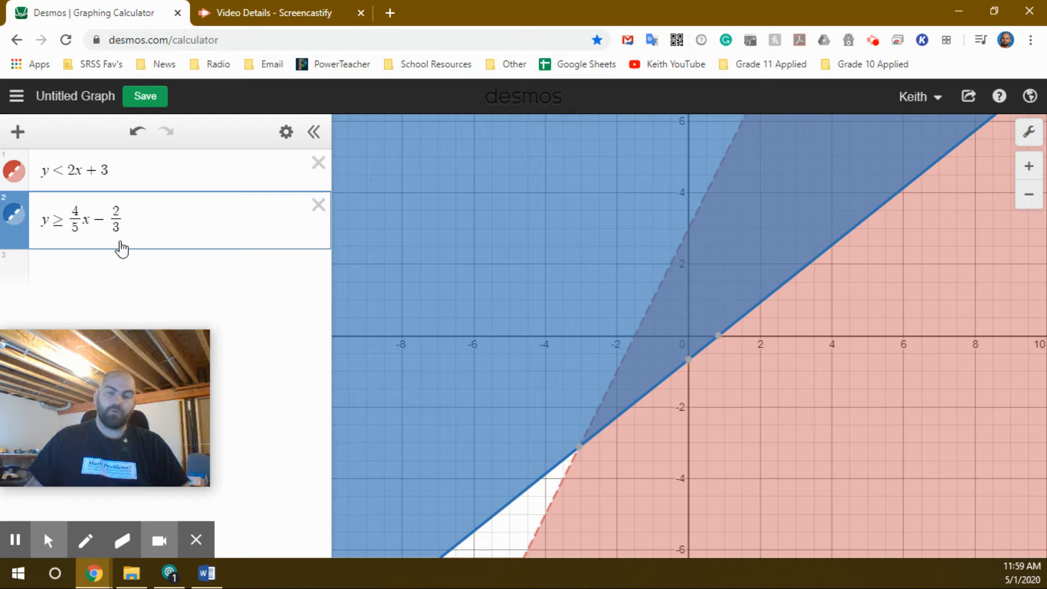
{"action": "left_click", "coordinate": [579, 448]}
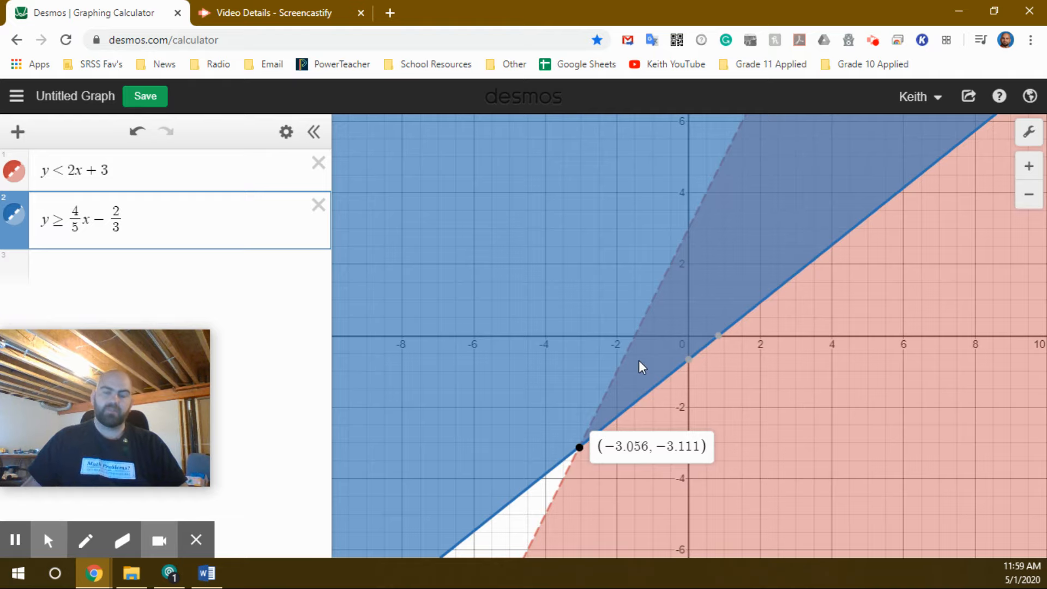
{"action": "left_click", "coordinate": [645, 275]}
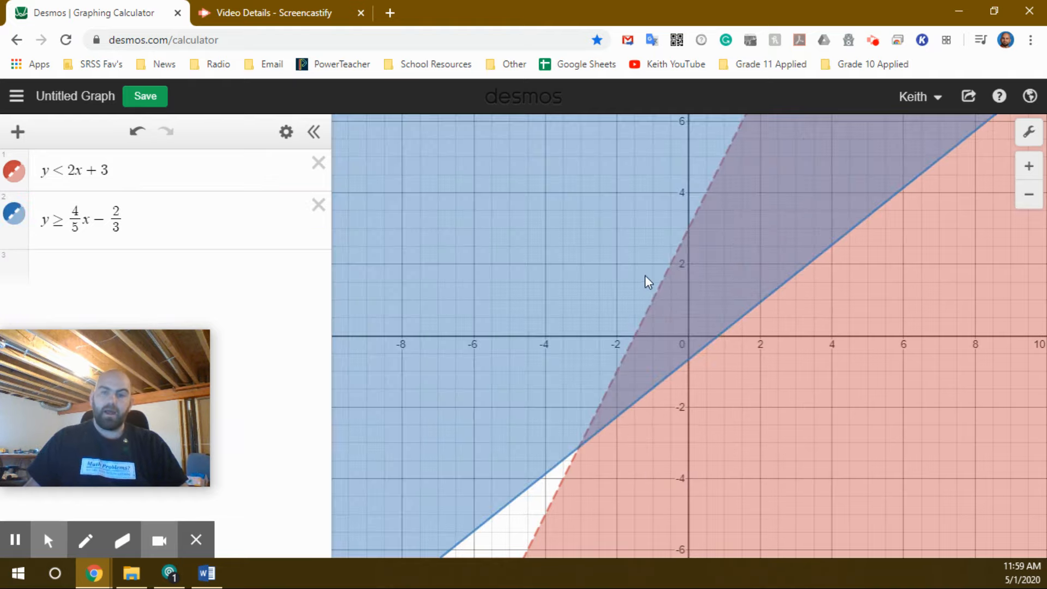
{"action": "left_click", "coordinate": [639, 338]}
{"action": "left_click", "coordinate": [634, 338]}
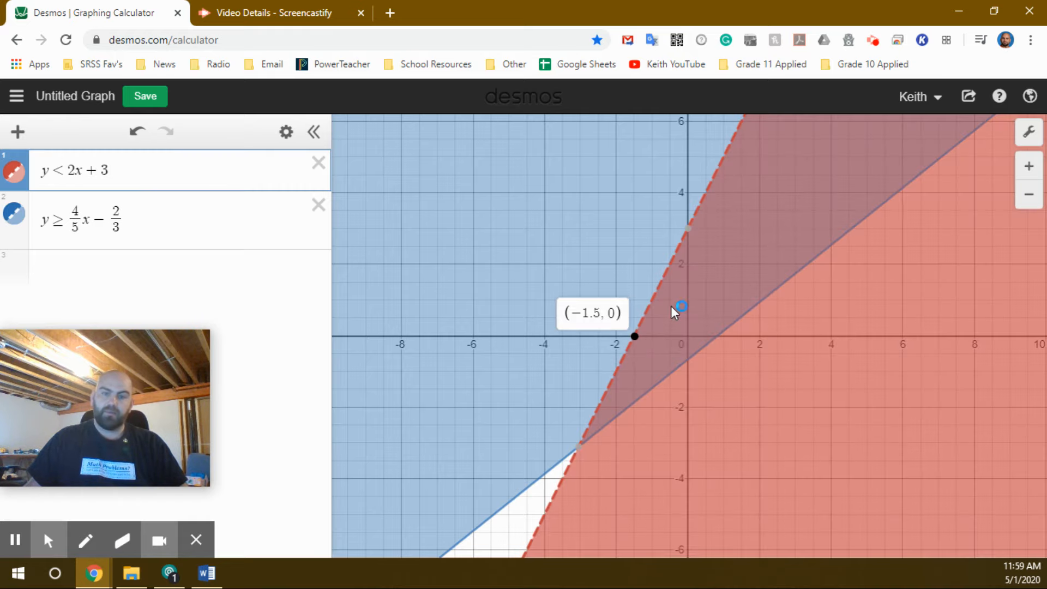
{"action": "left_click", "coordinate": [689, 229]}
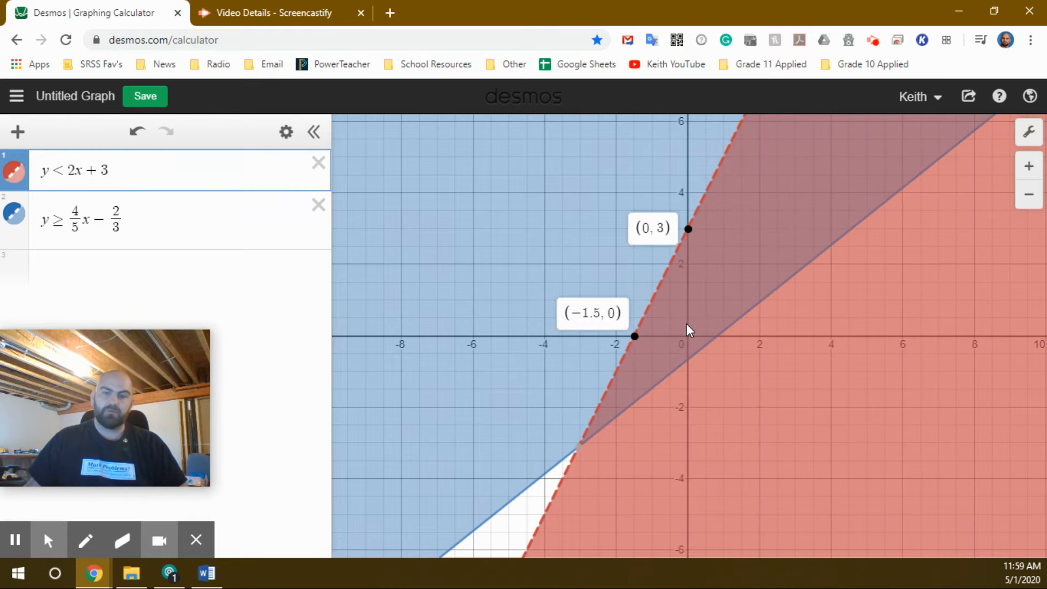
{"action": "left_click", "coordinate": [696, 354]}
{"action": "left_click", "coordinate": [718, 337]}
{"action": "left_click", "coordinate": [570, 457]}
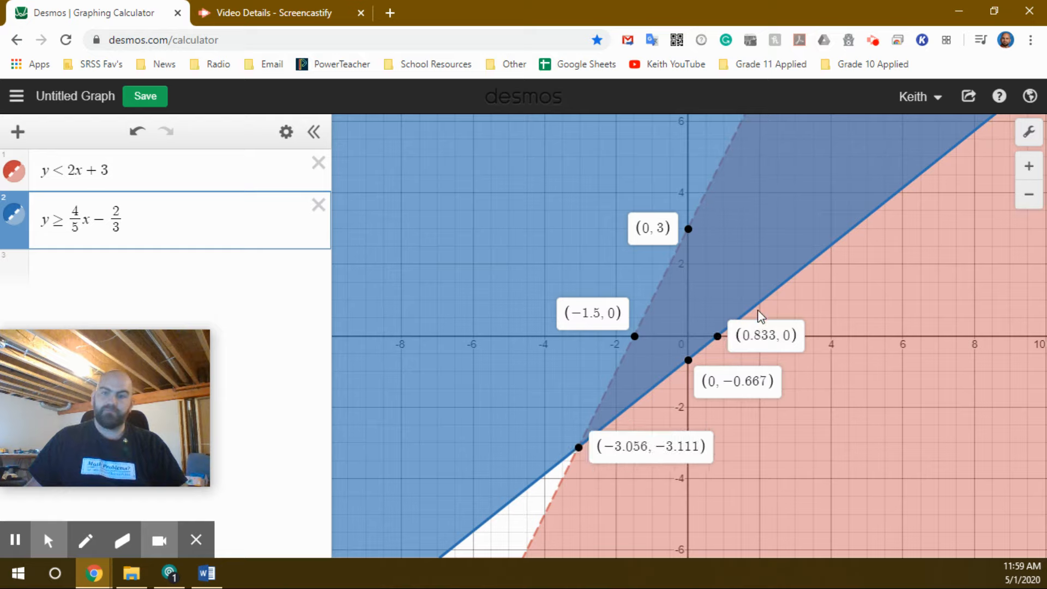
{"action": "left_click", "coordinate": [640, 439]}
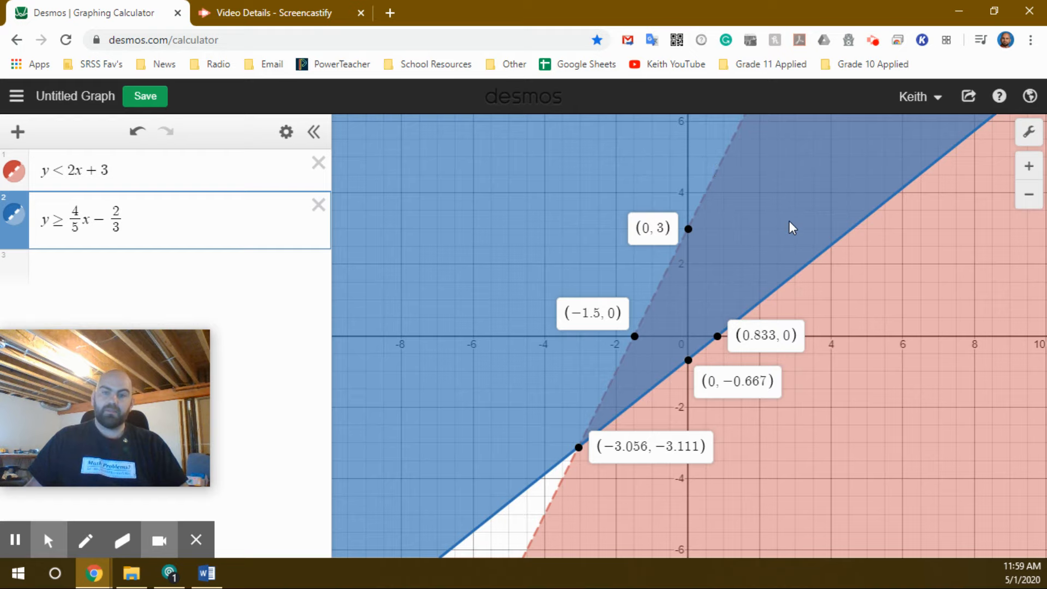
Add the inequality y < 4 as a third expression and mark its intersections with the boundary lines.
{"action": "left_click", "coordinate": [119, 296]}
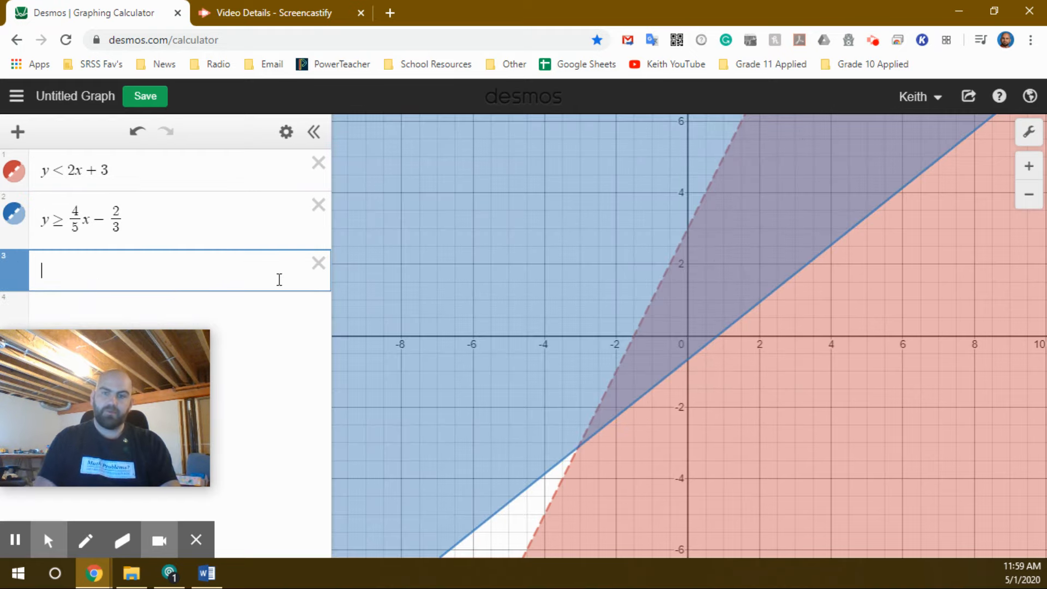
{"action": "type", "text": "y<4"}
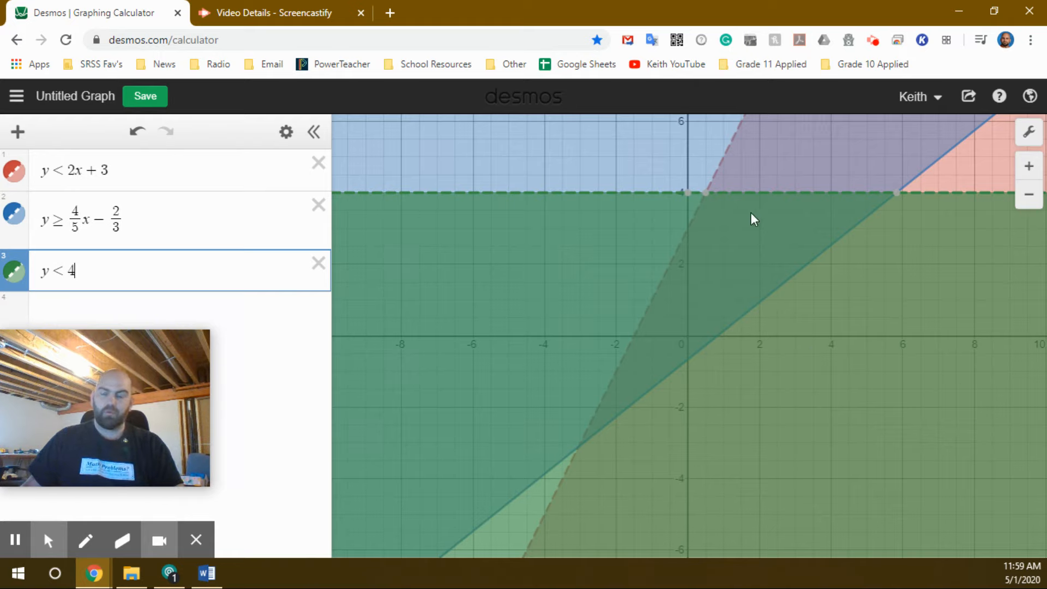
{"action": "left_click", "coordinate": [708, 203]}
{"action": "left_click", "coordinate": [899, 203]}
{"action": "left_click", "coordinate": [578, 456]}
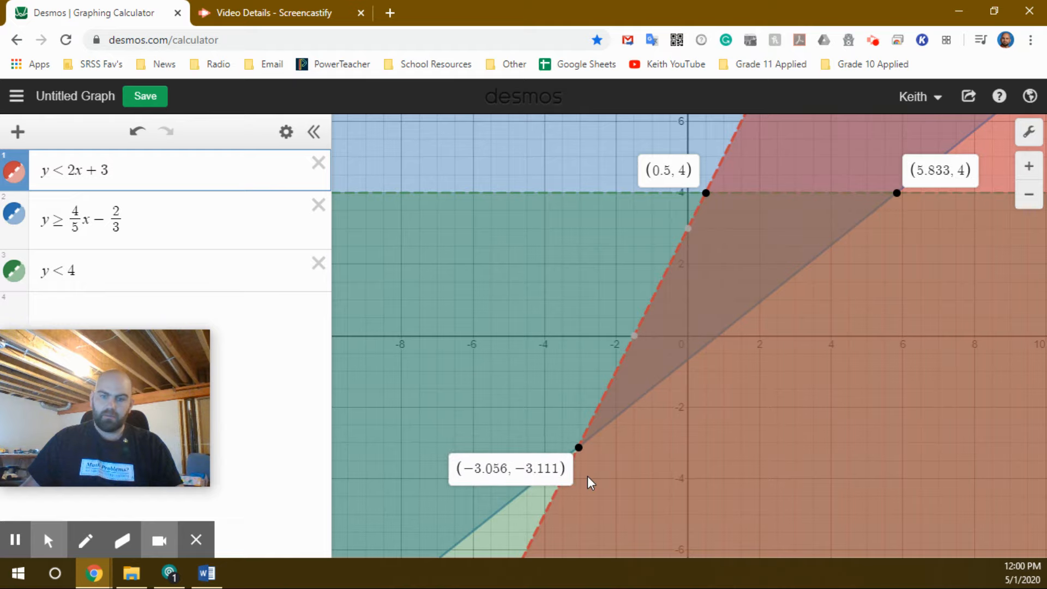